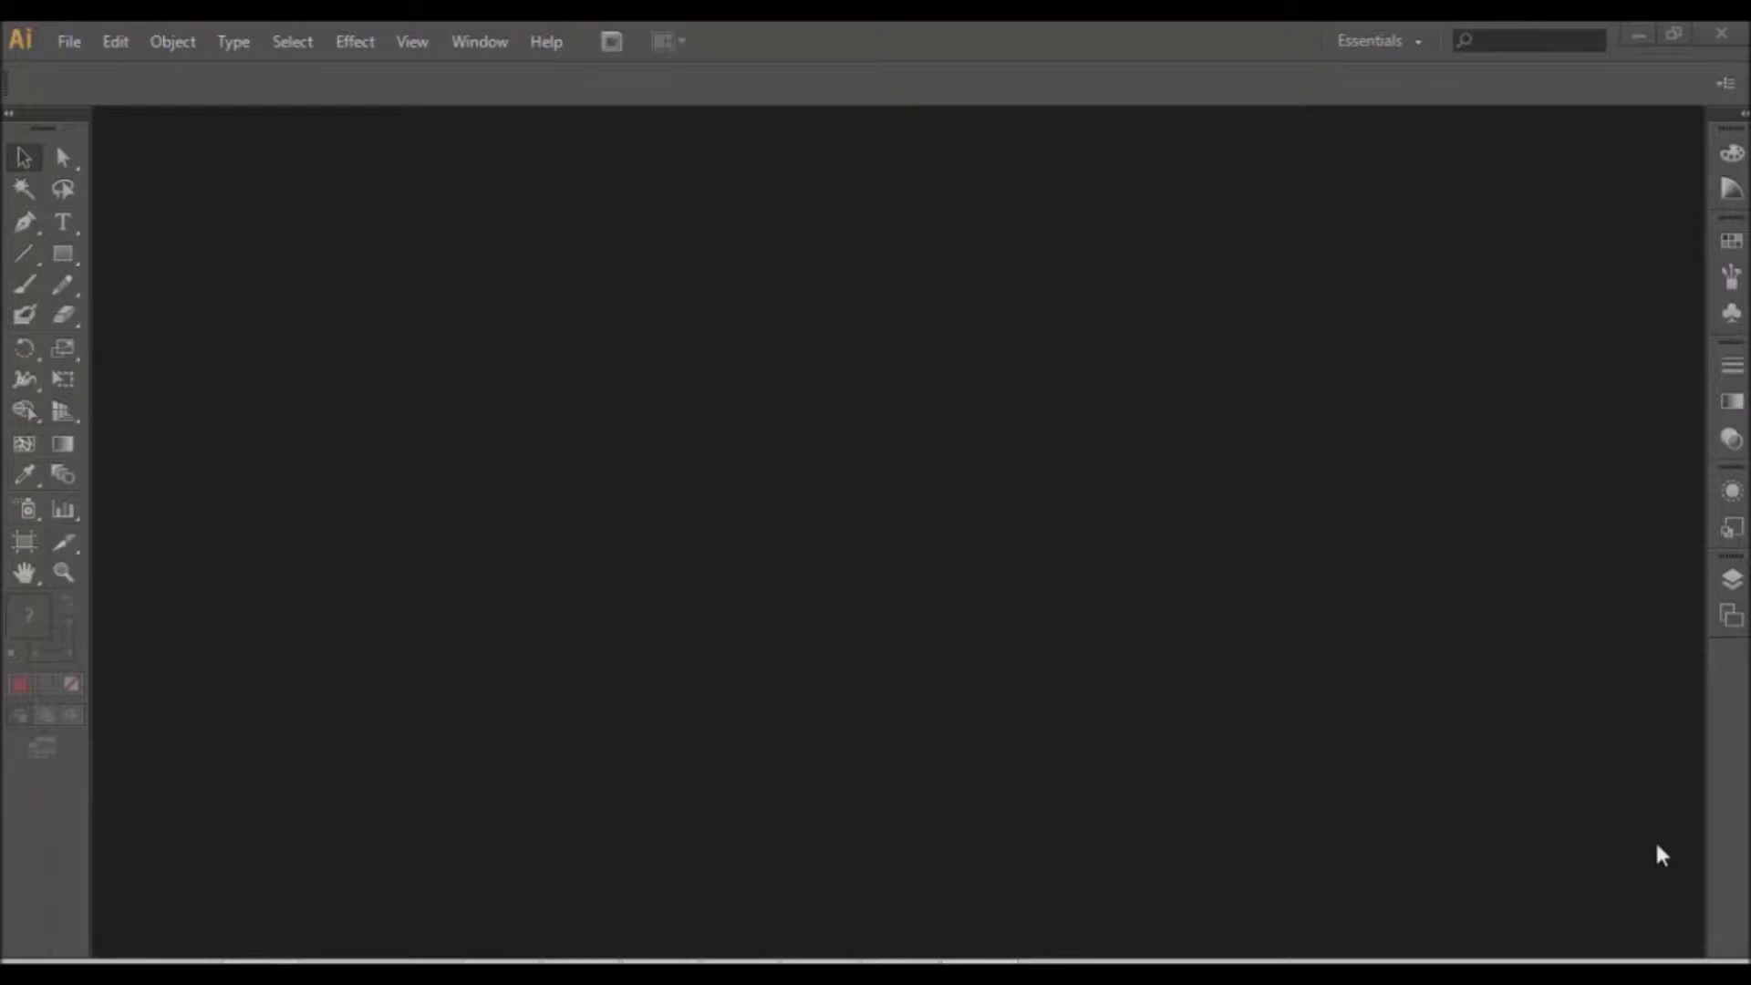
Browse the File, Edit and Object menus without running any command.
click(60, 48)
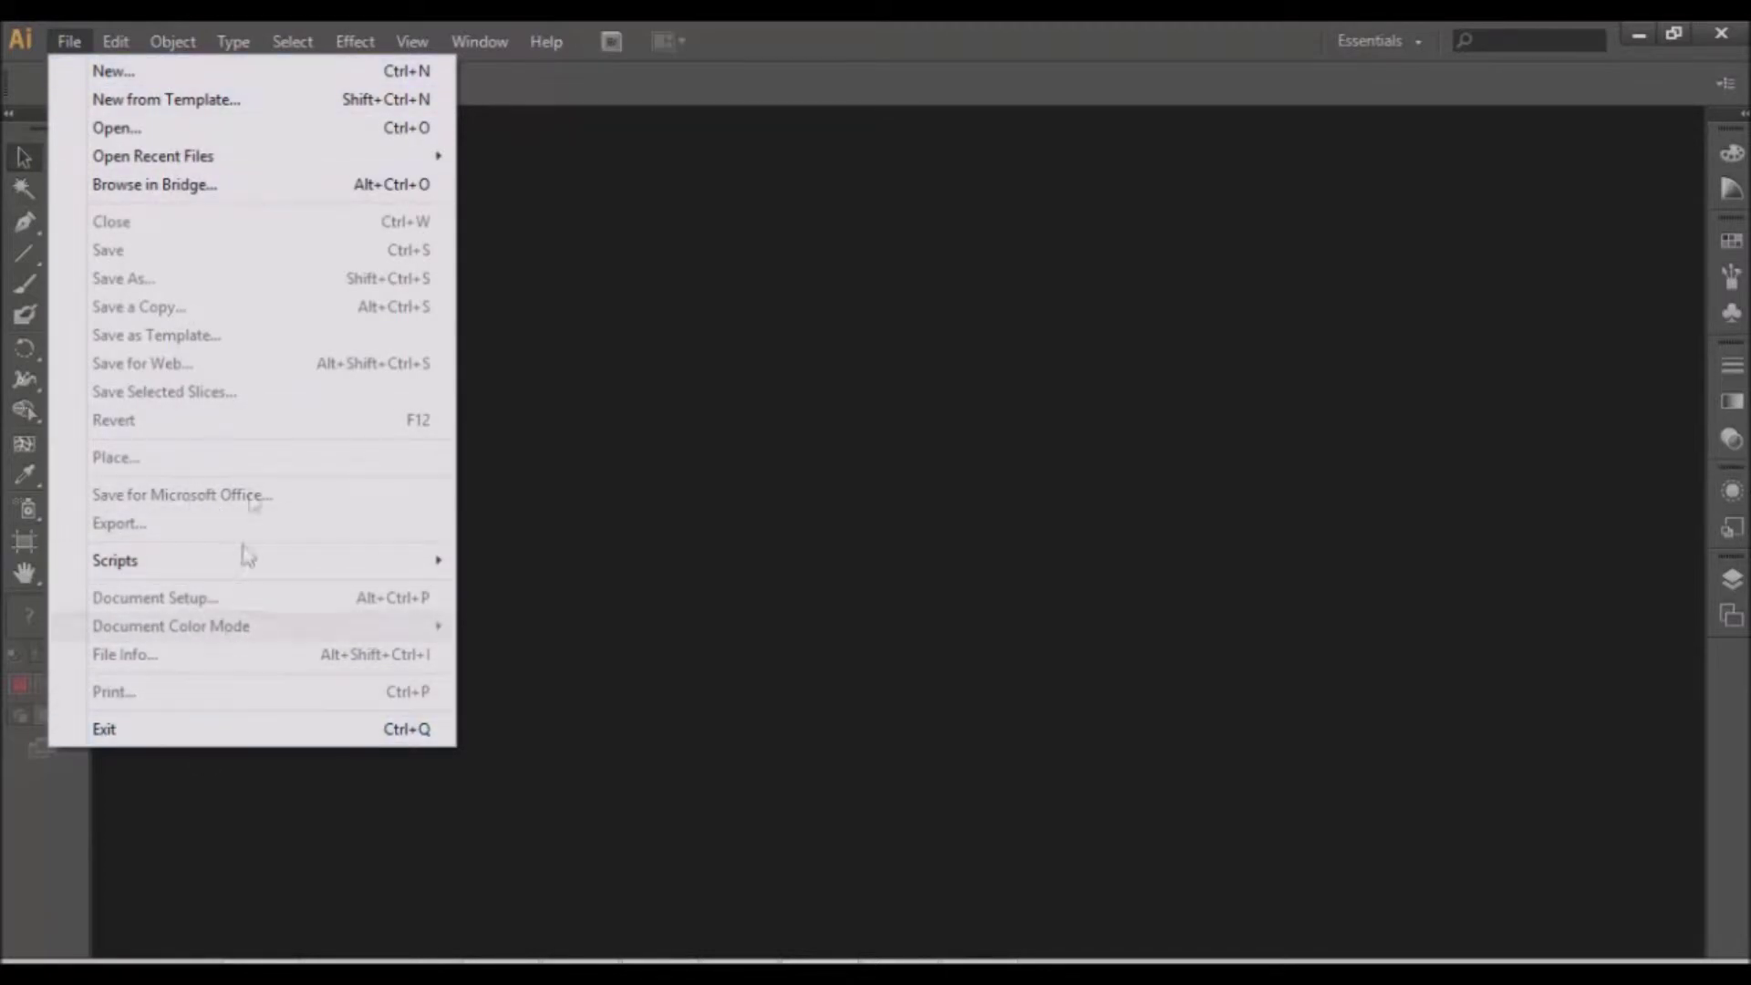
click(71, 42)
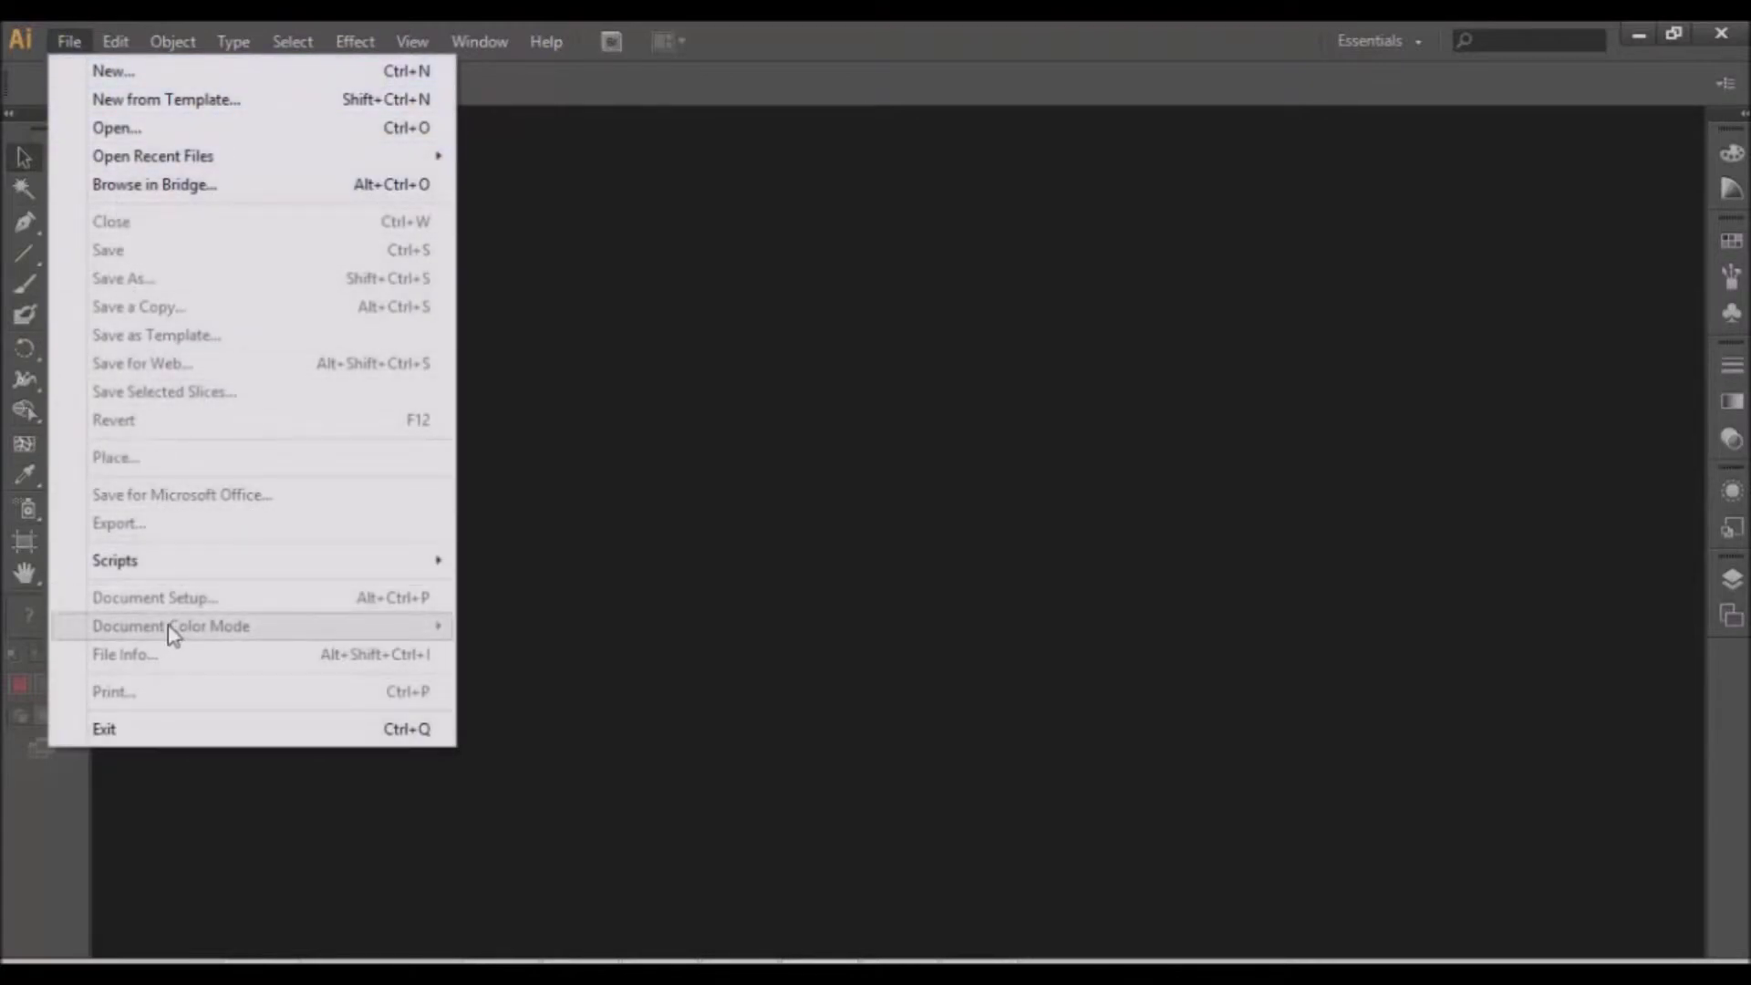
click(713, 324)
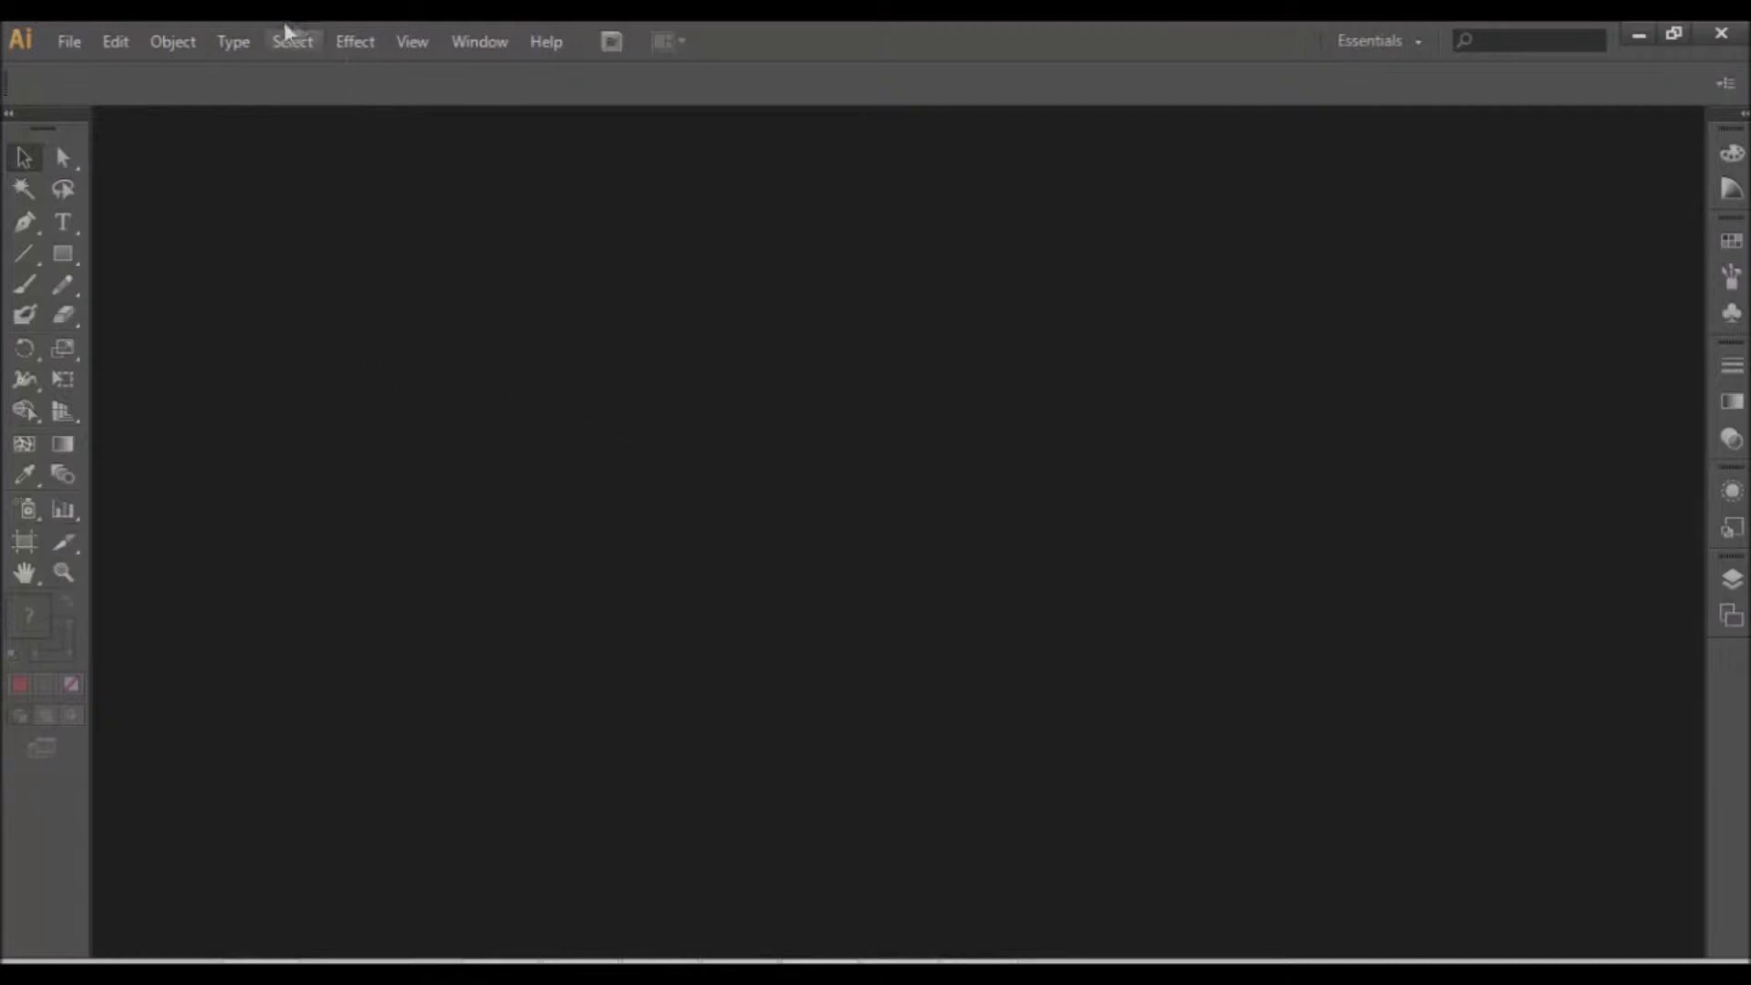
click(114, 51)
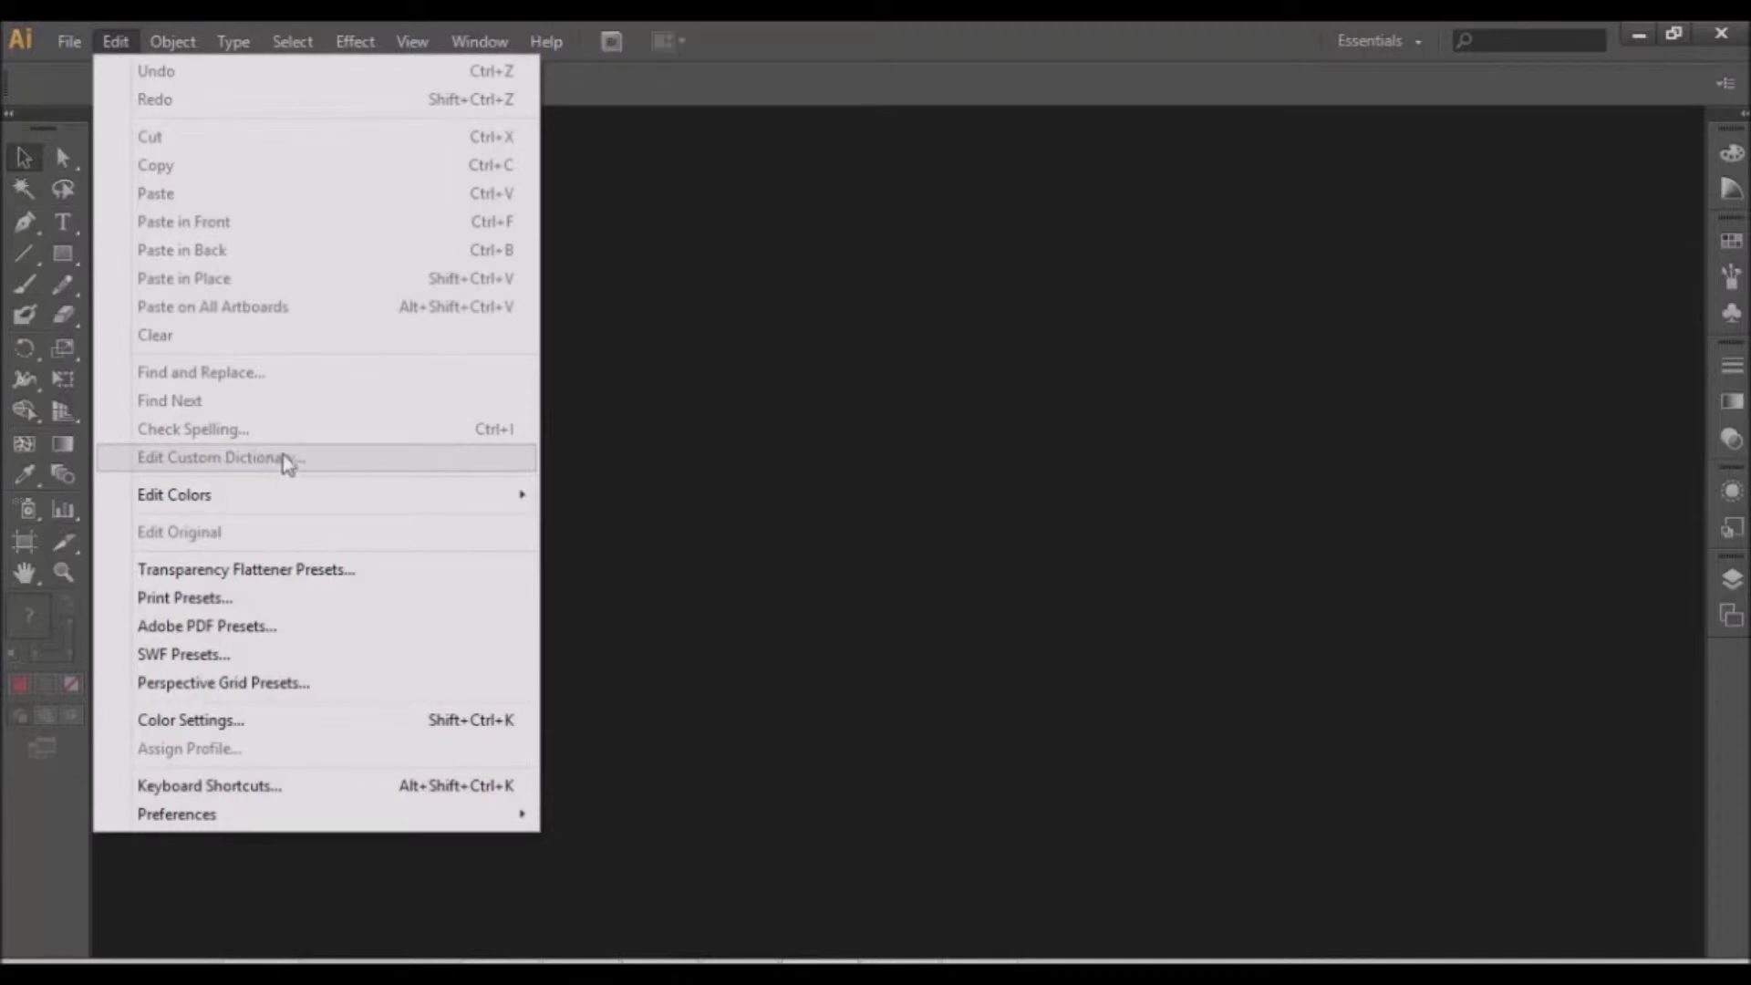
click(172, 41)
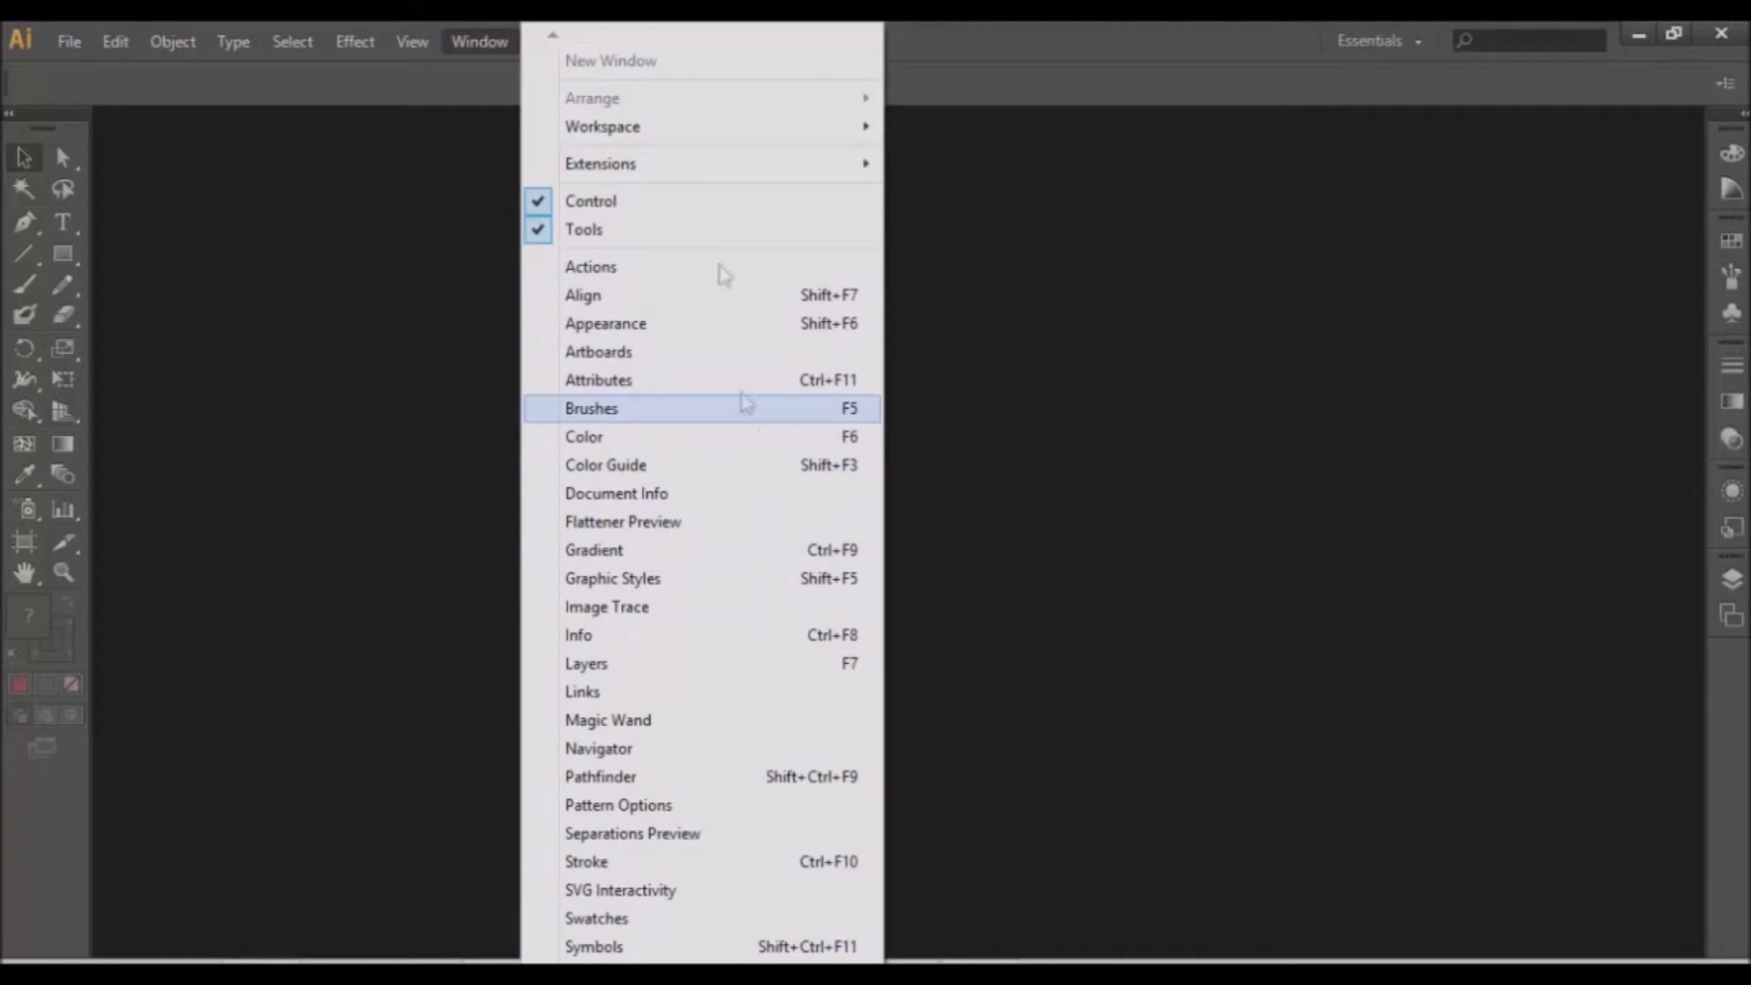
mouse_move(602, 125)
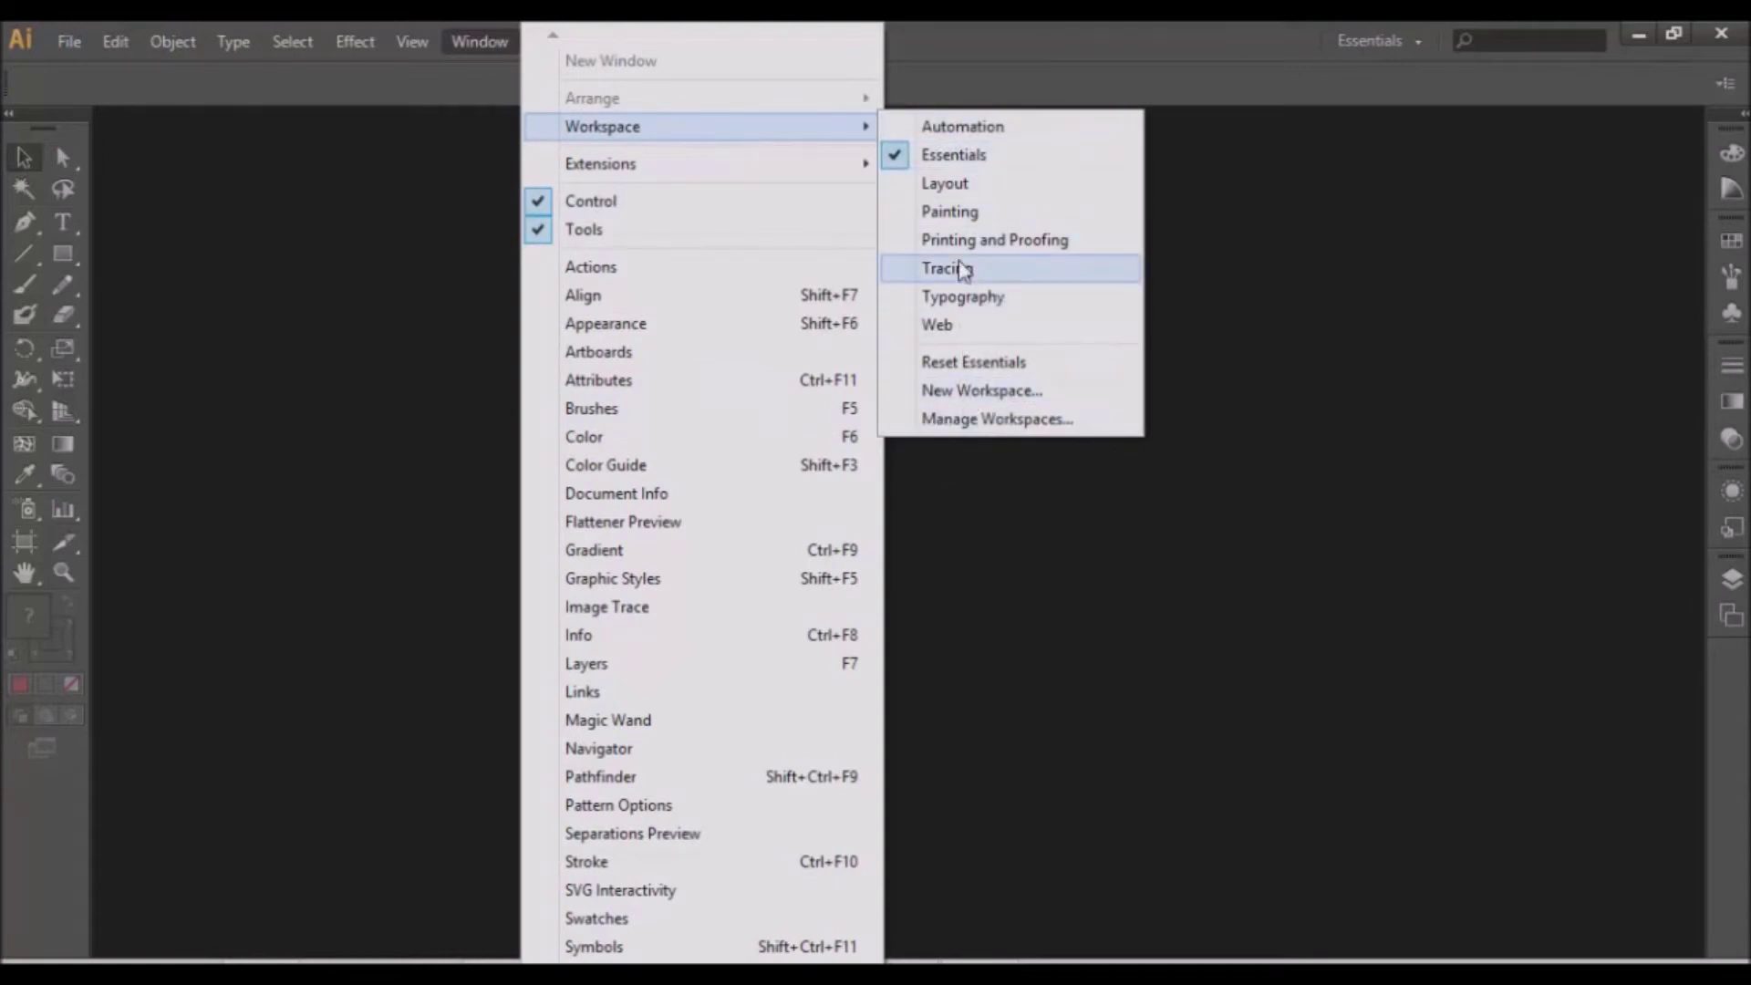
Leave Essentials active, scroll through and close the Window menu, then view the Help menu.
click(445, 243)
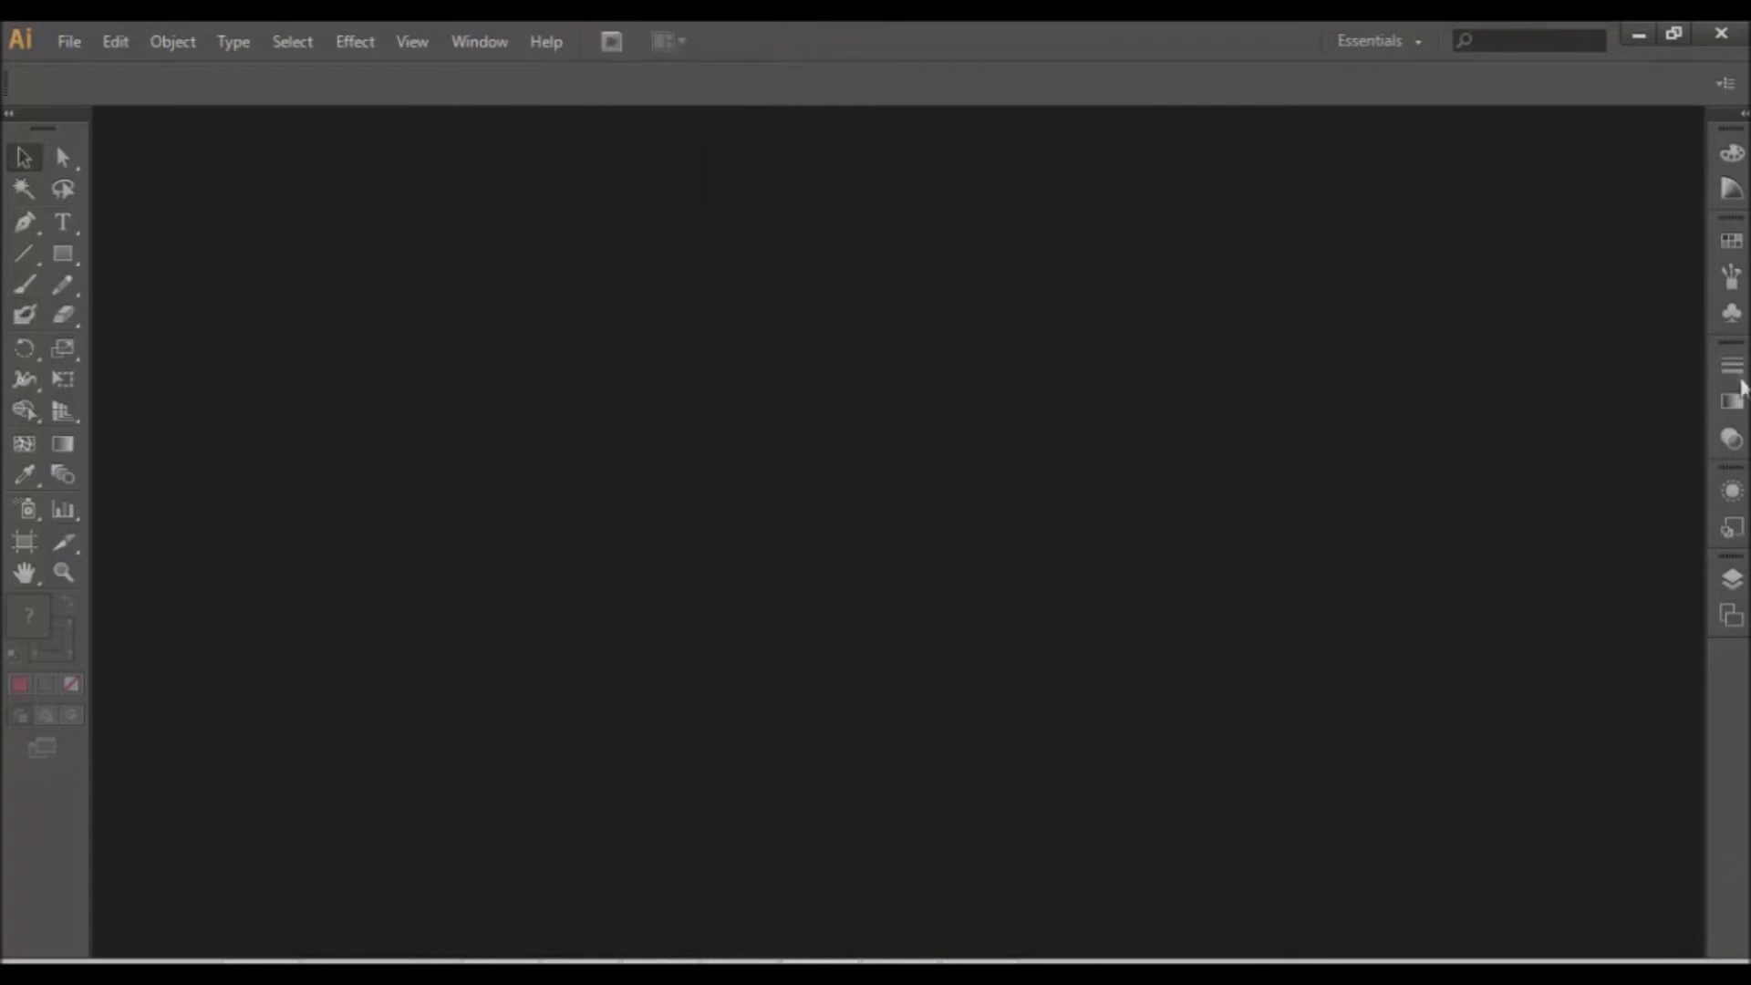
click(480, 42)
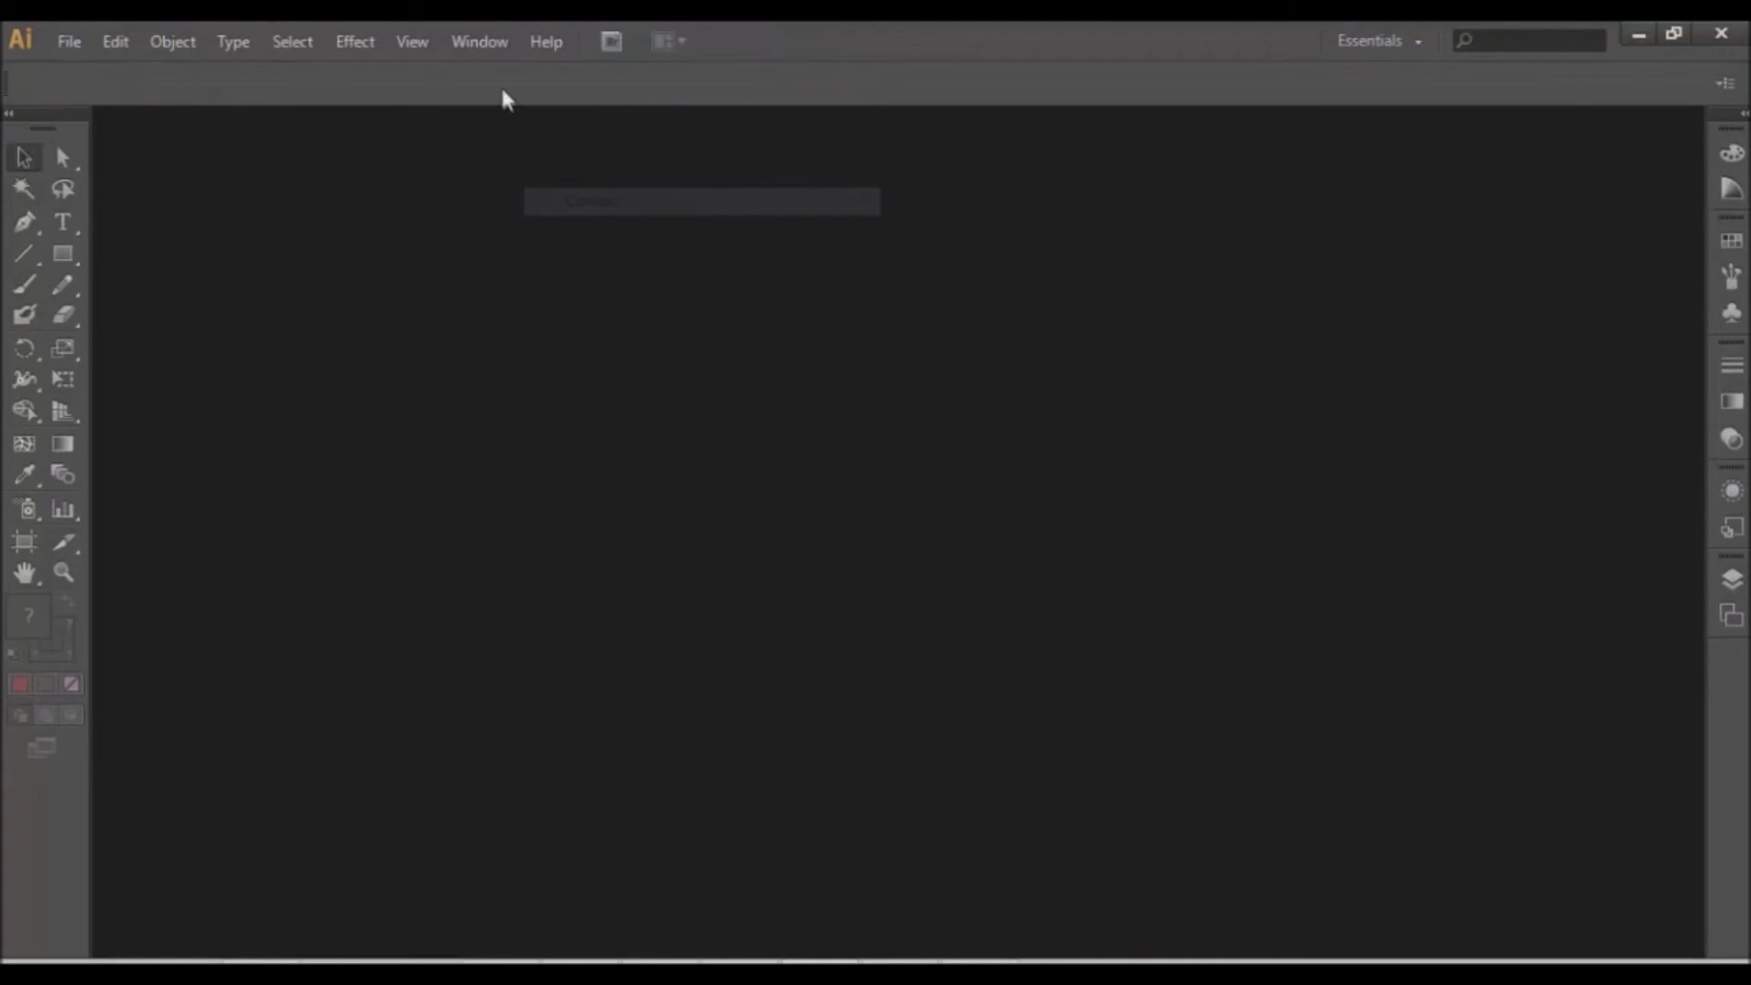
click(489, 37)
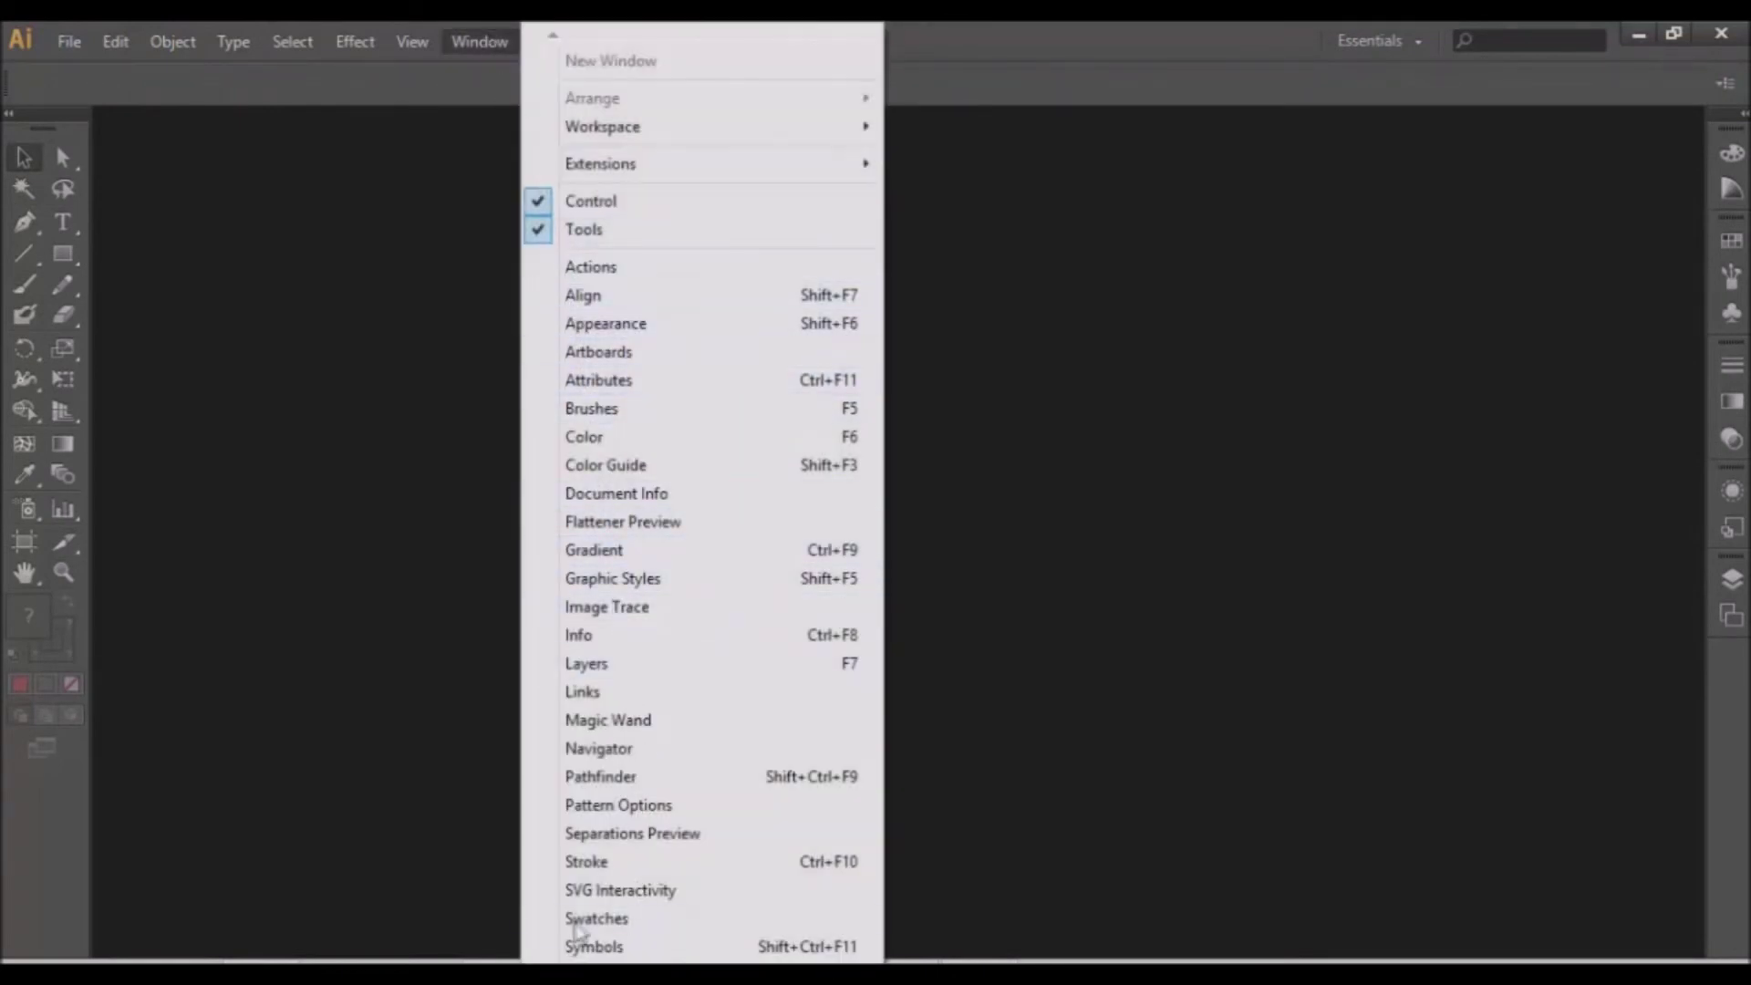
scroll(623, 921, down, 1)
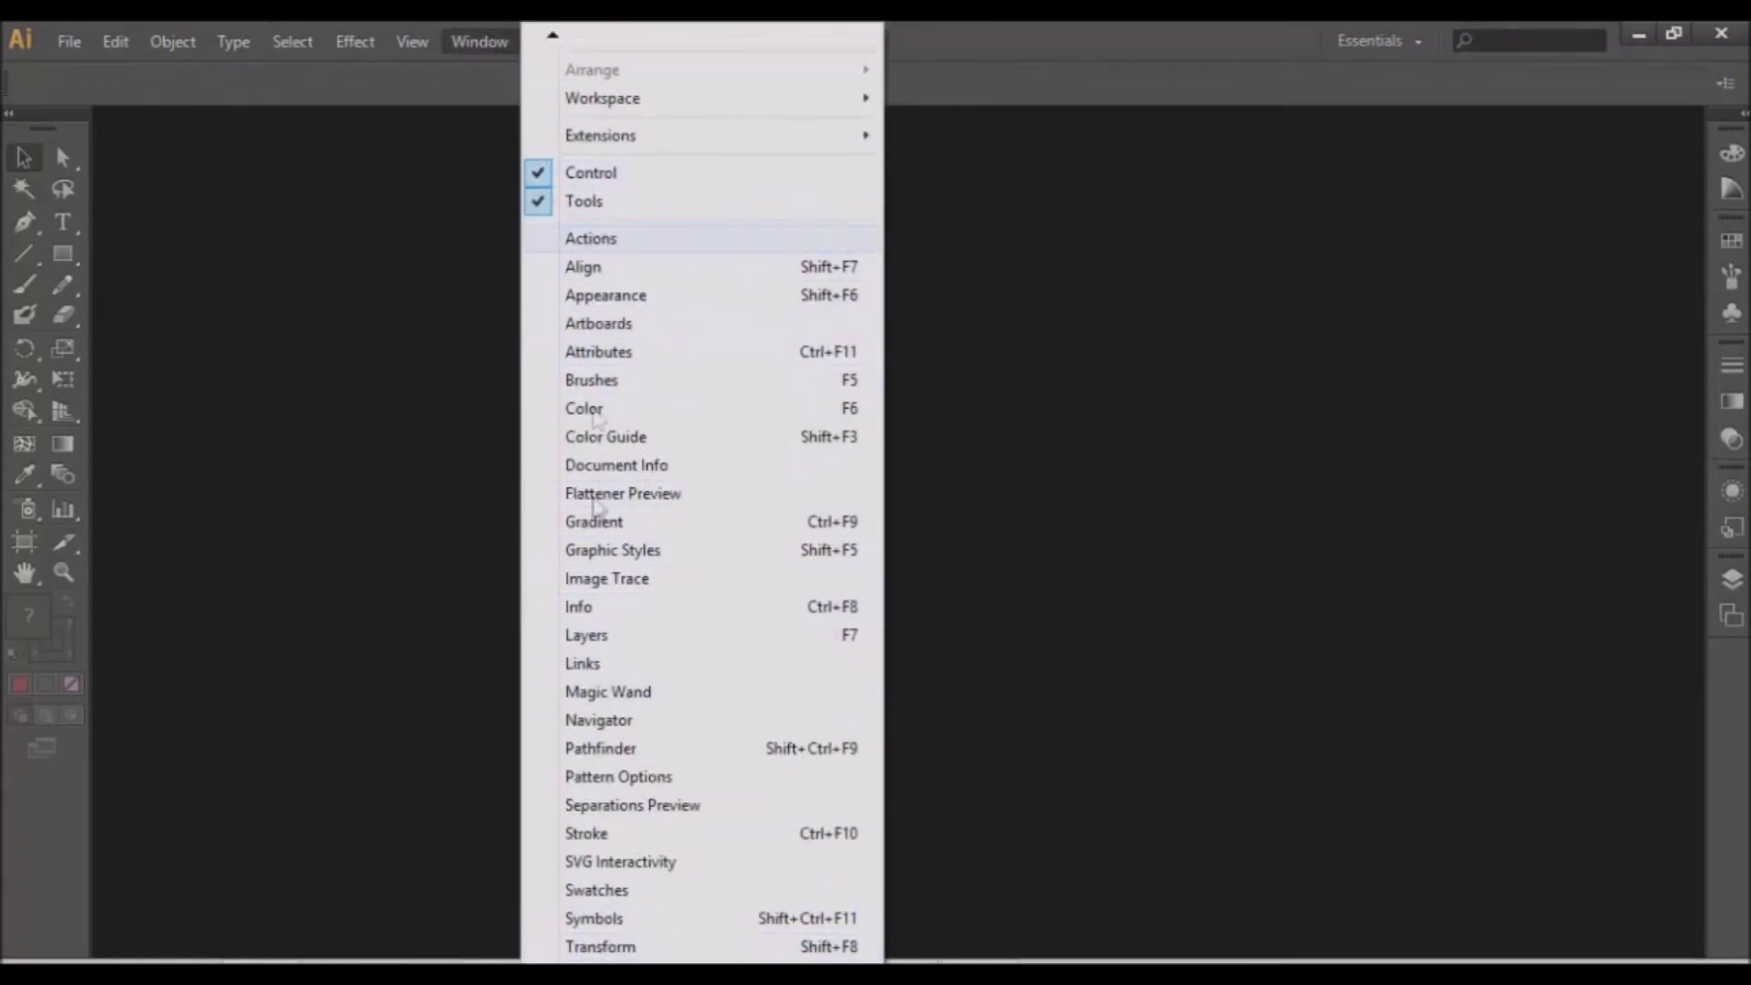
scroll(629, 556, down, 5)
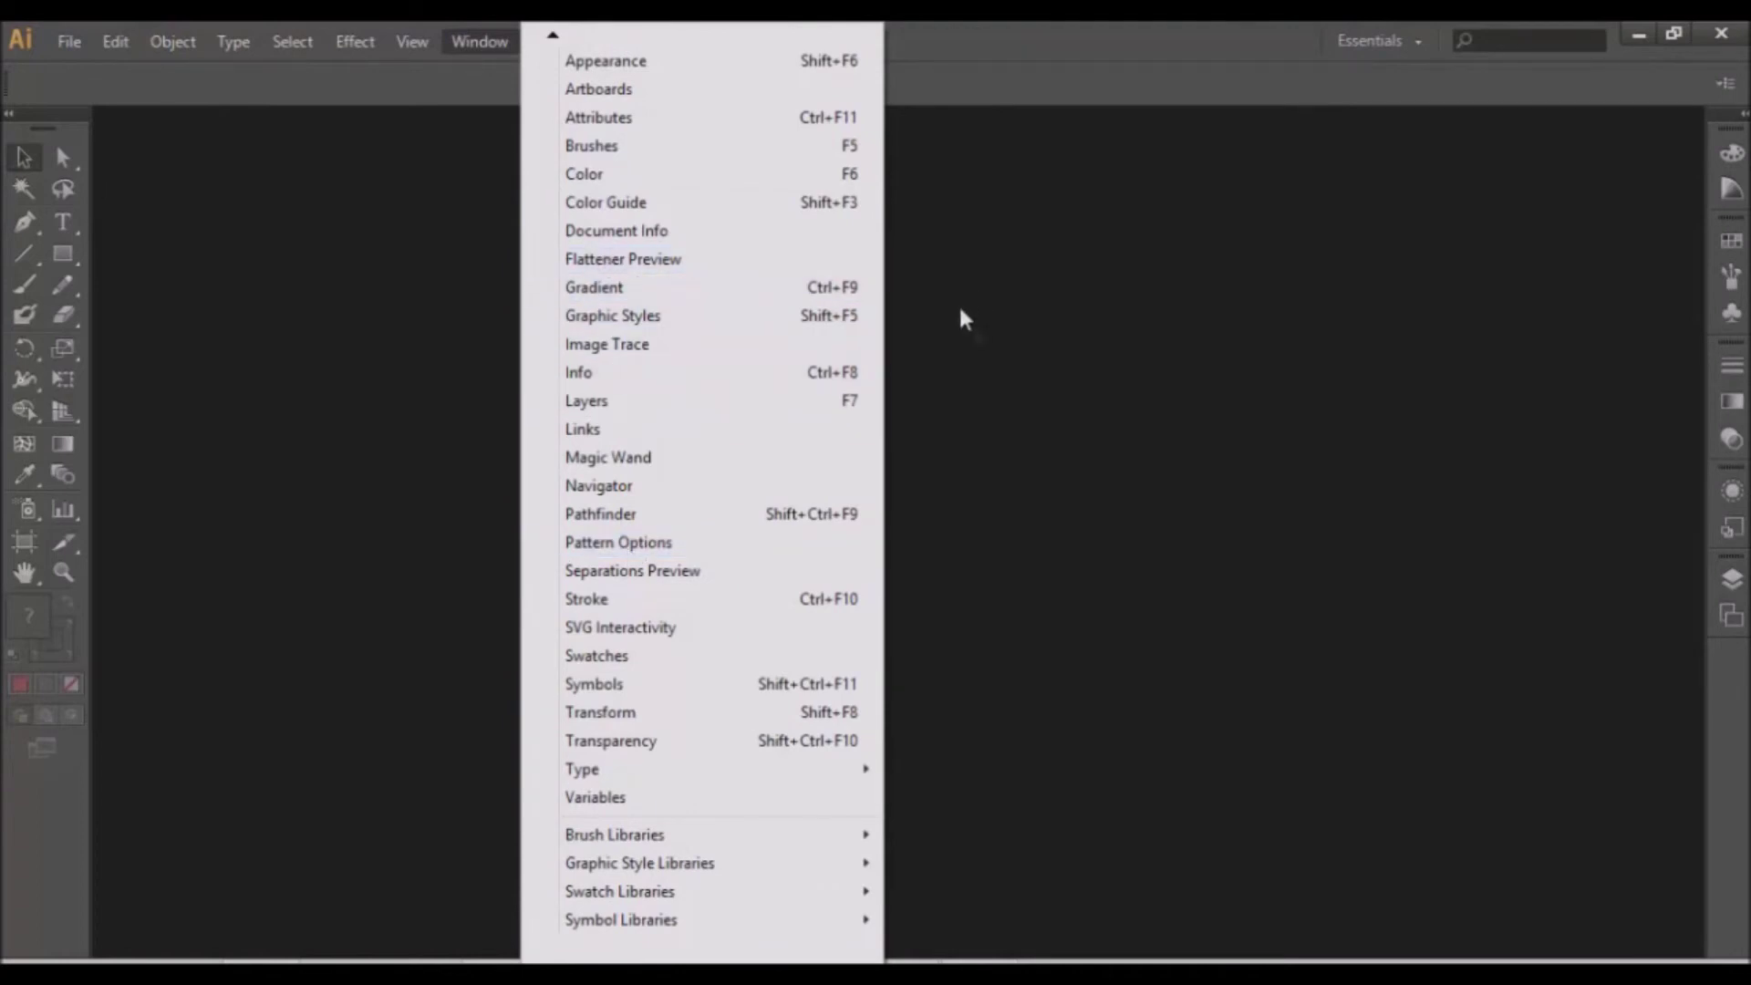
click(1020, 414)
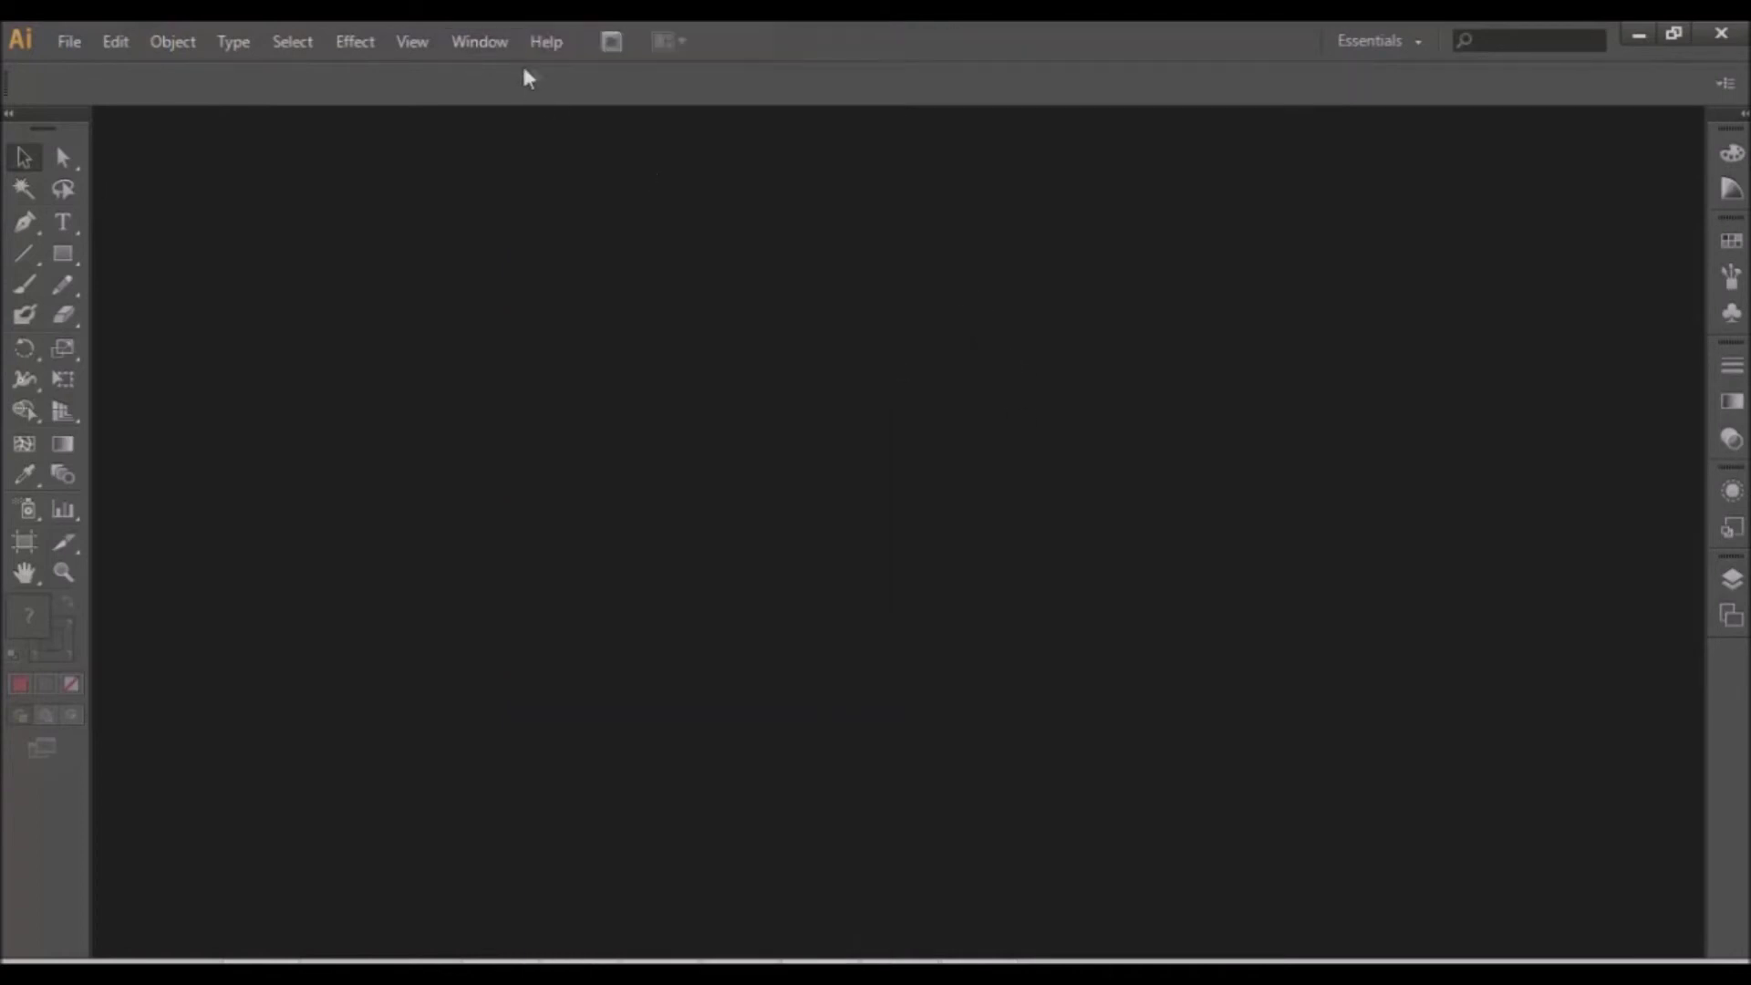
click(545, 46)
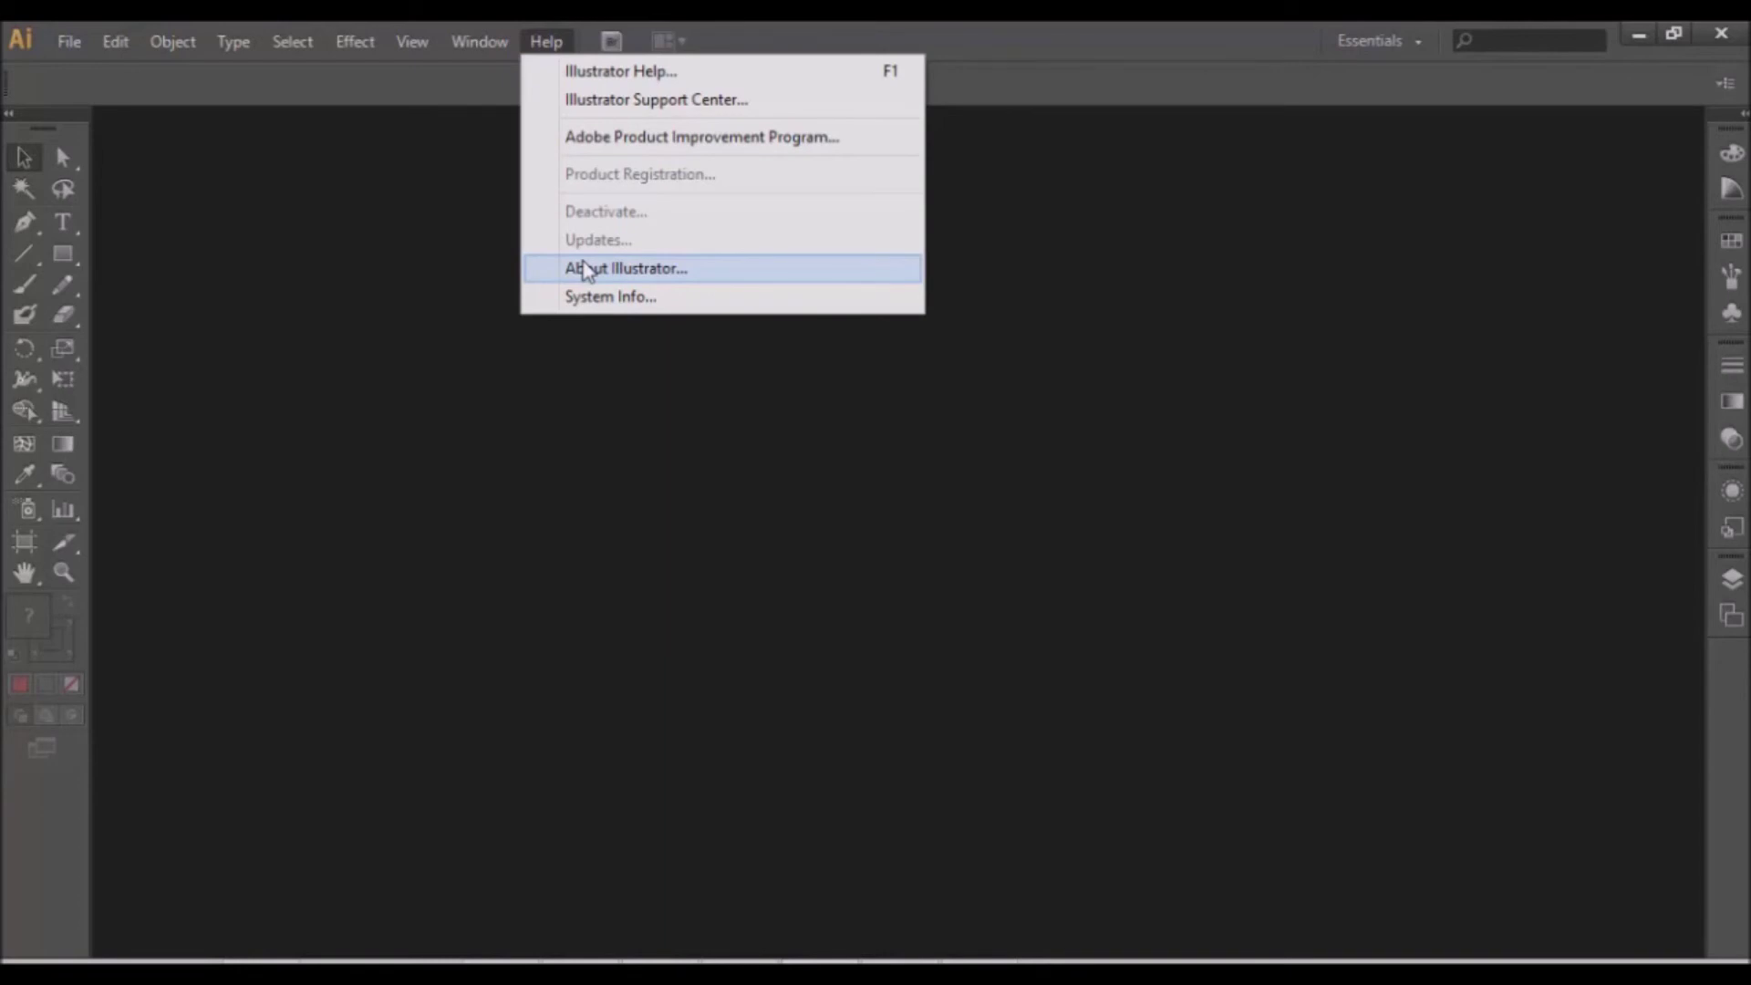
mouse_move(412, 41)
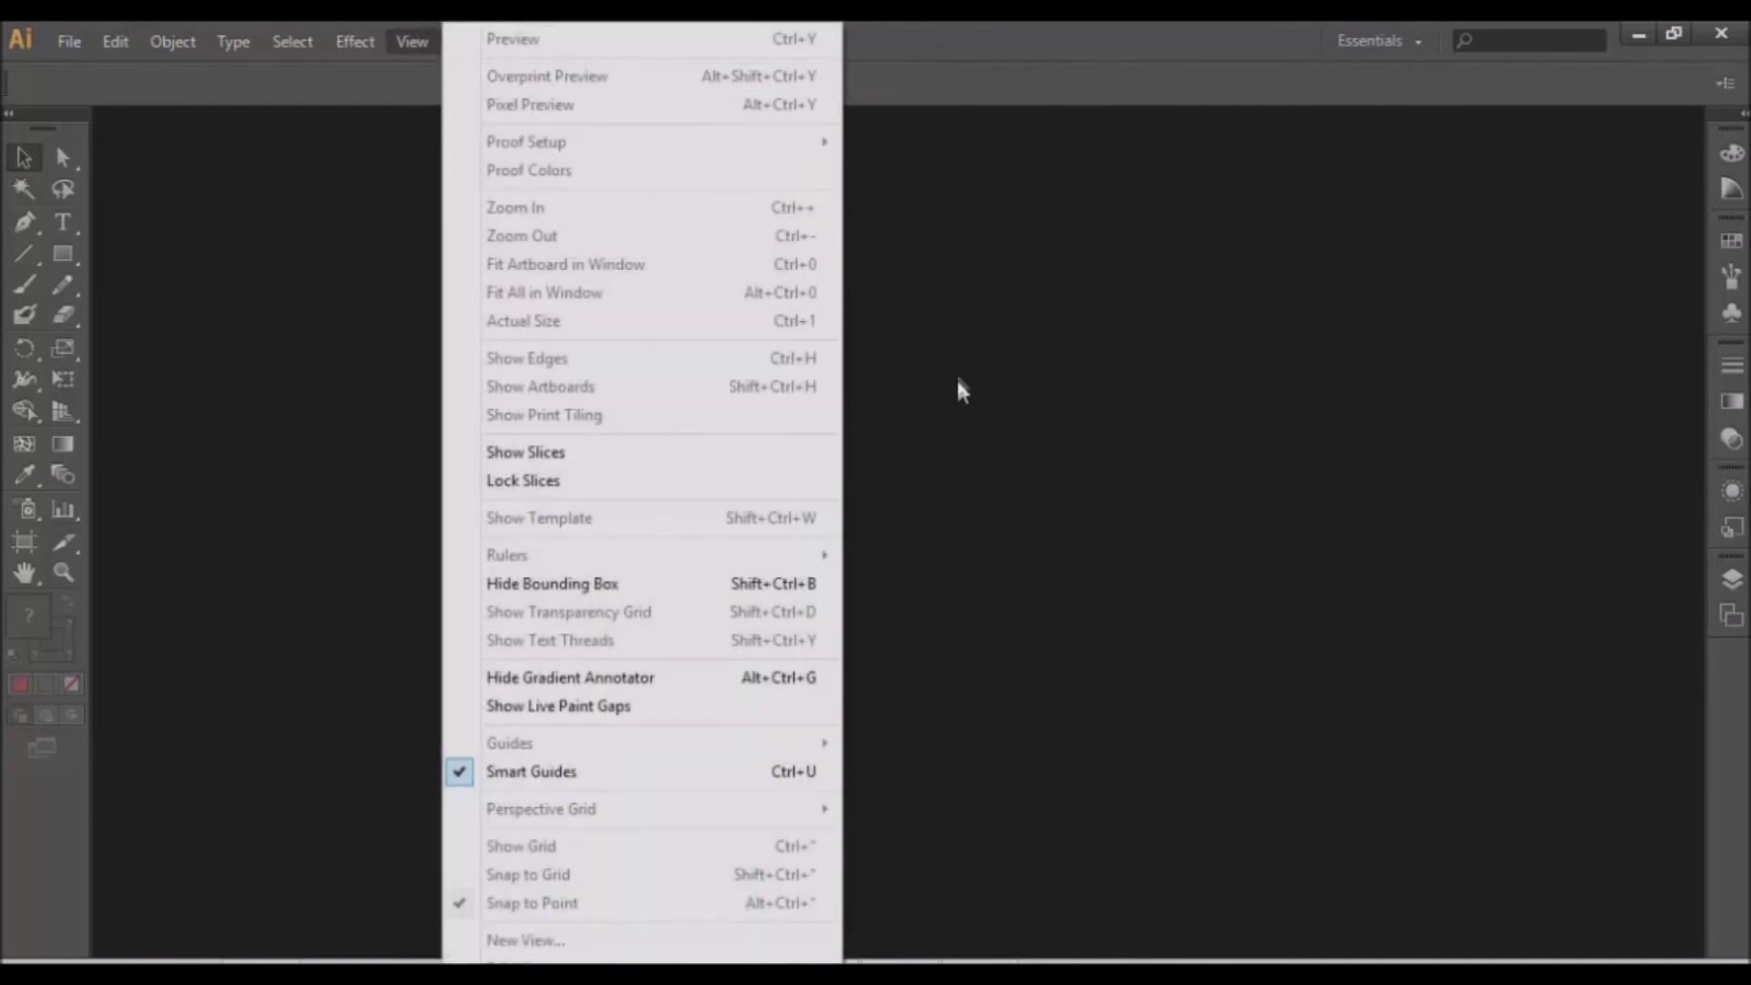
click(1226, 654)
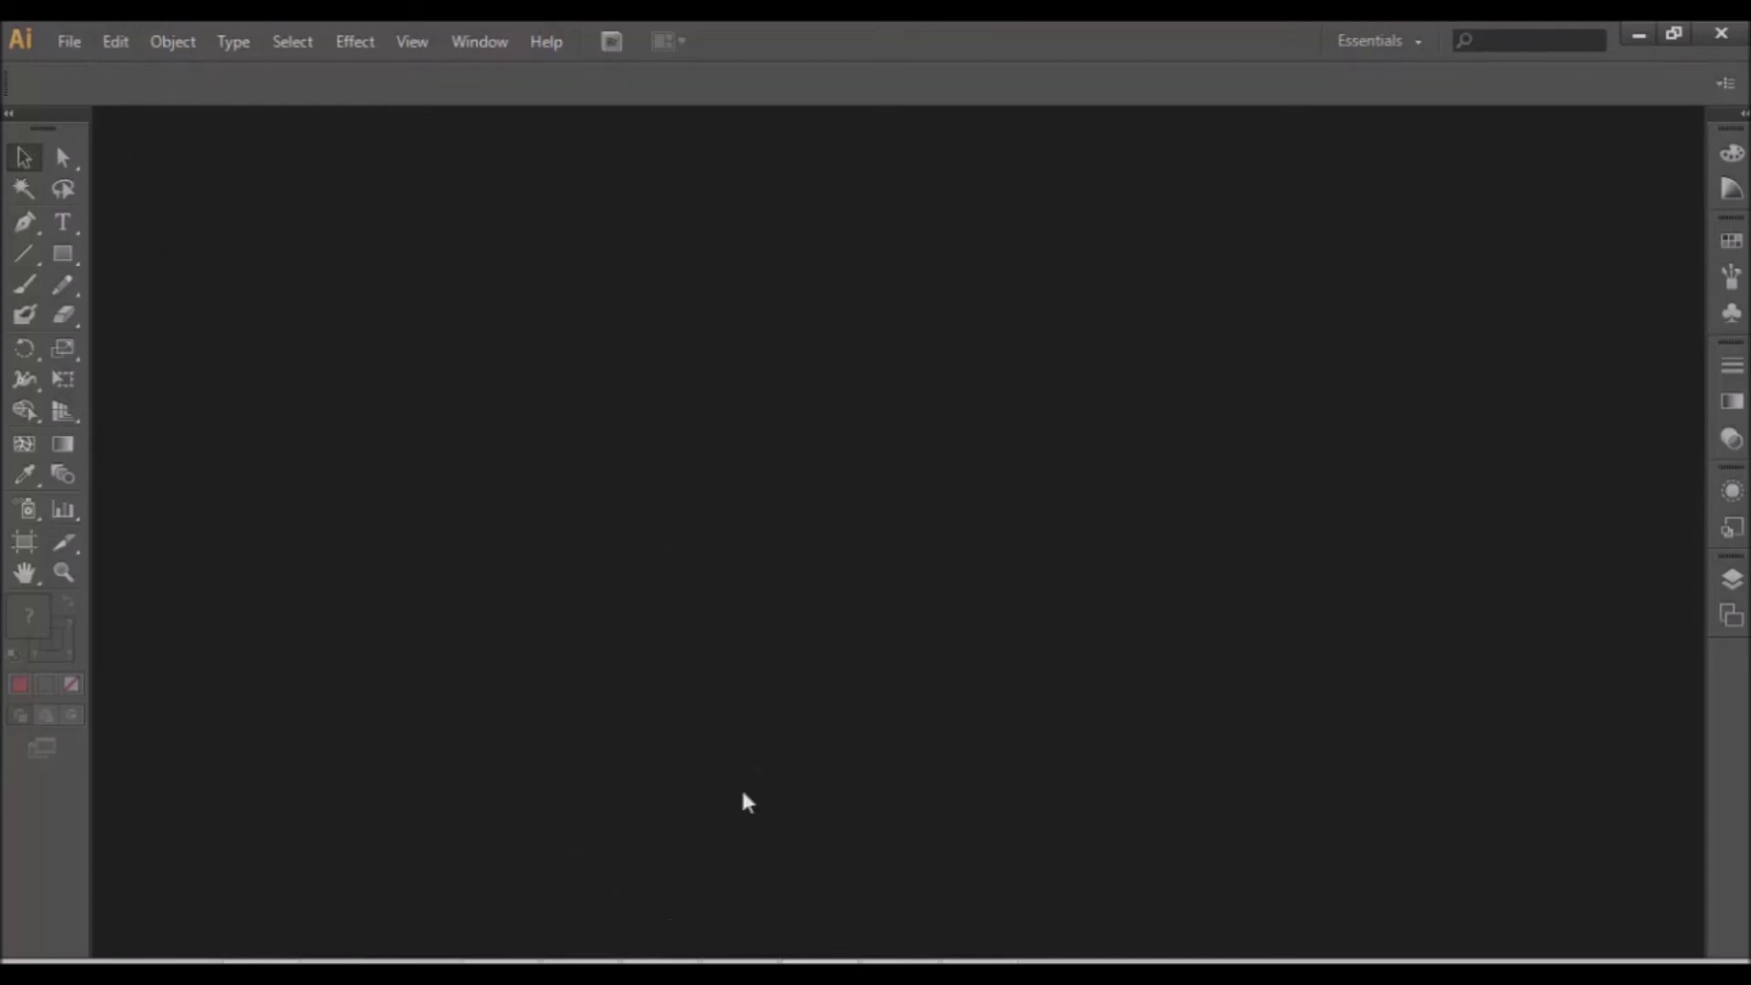
click(72, 43)
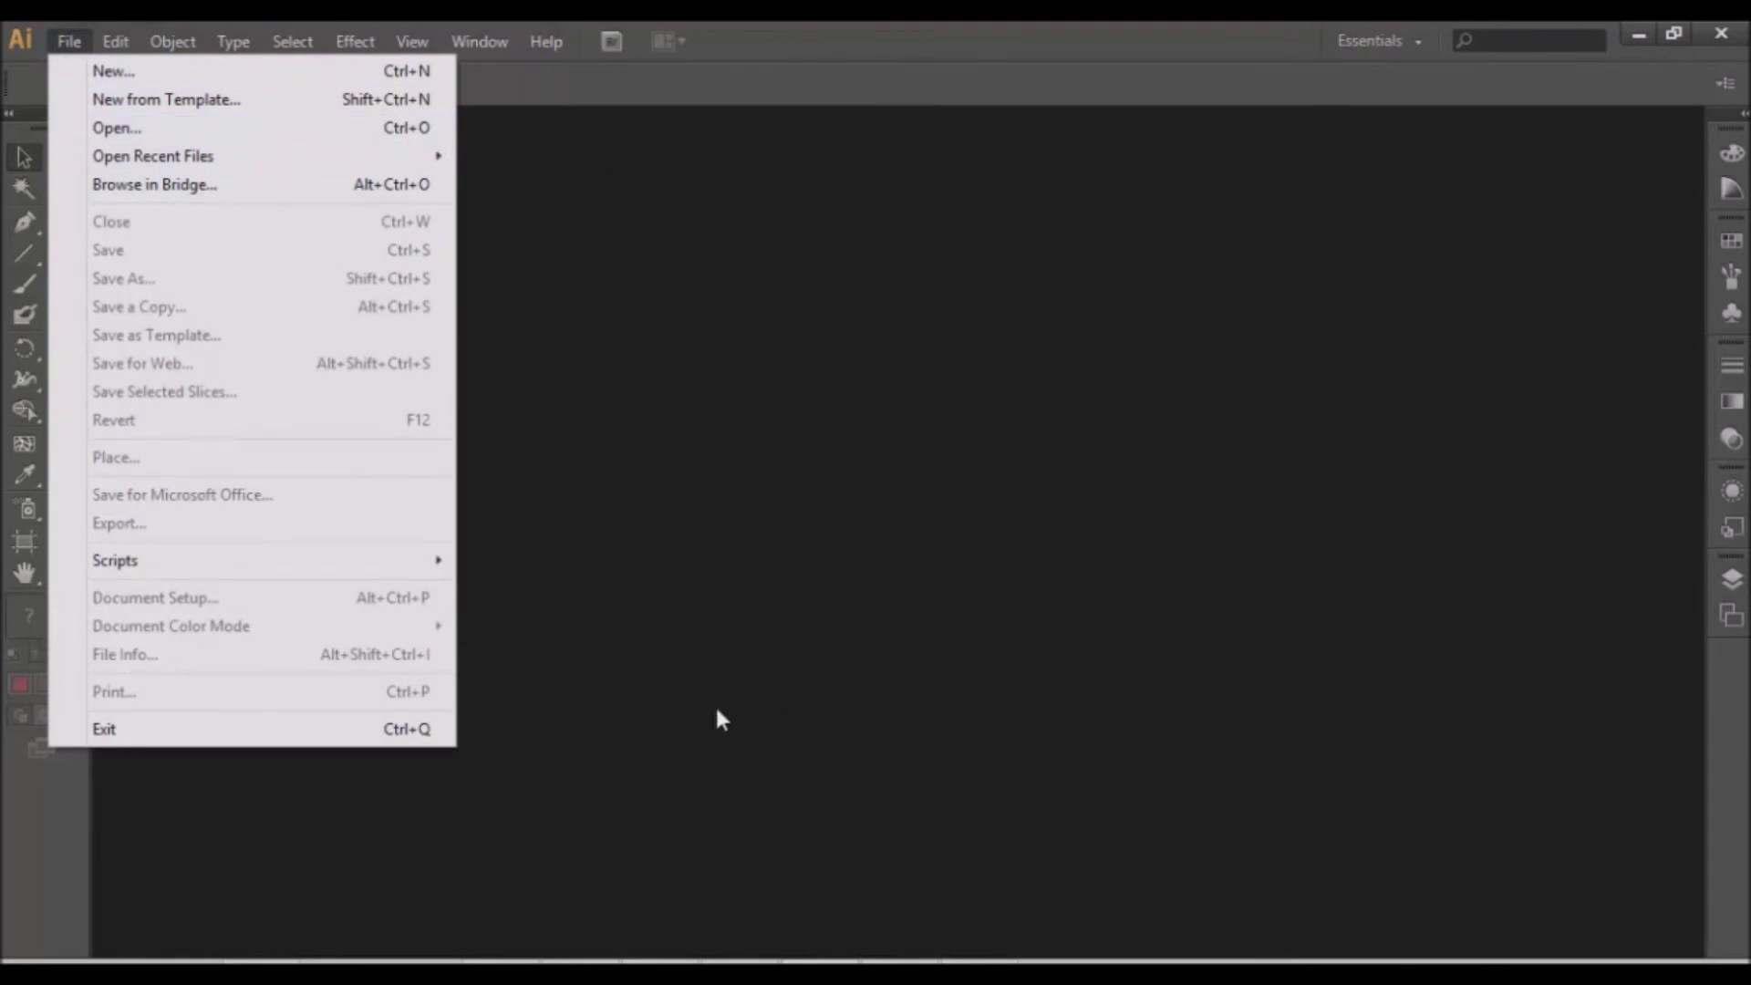
Close the File menu and display the Select menu's selection commands.
click(762, 764)
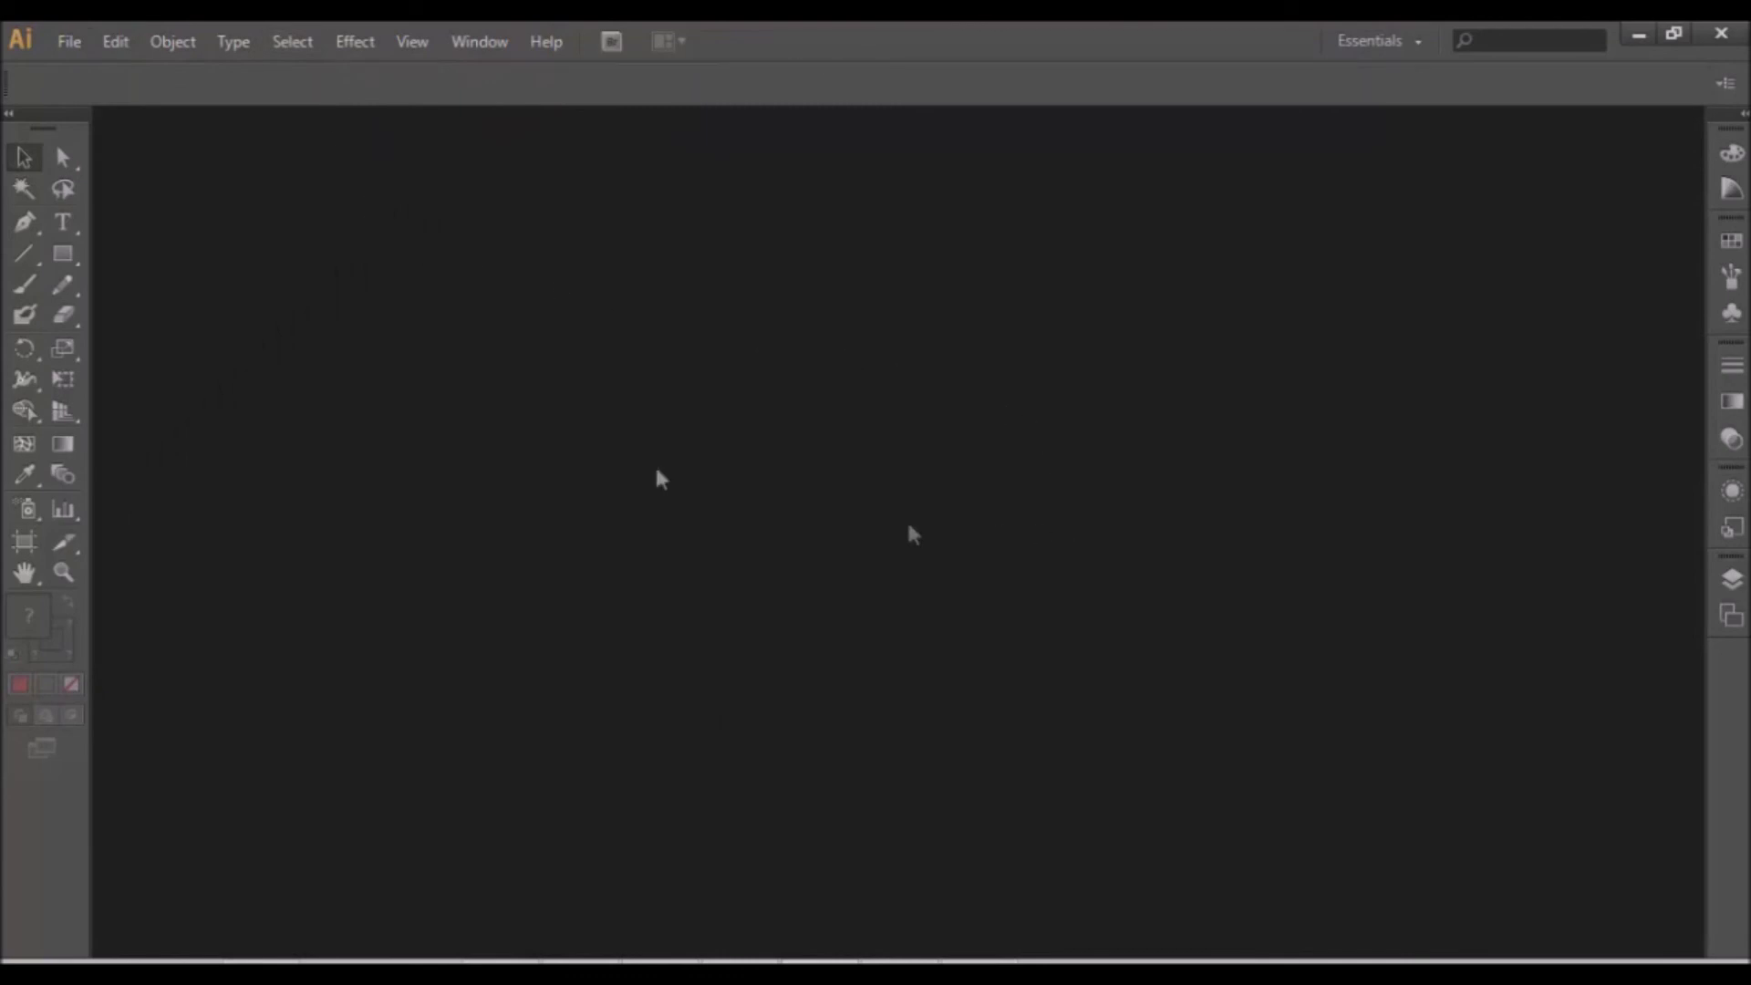
click(293, 43)
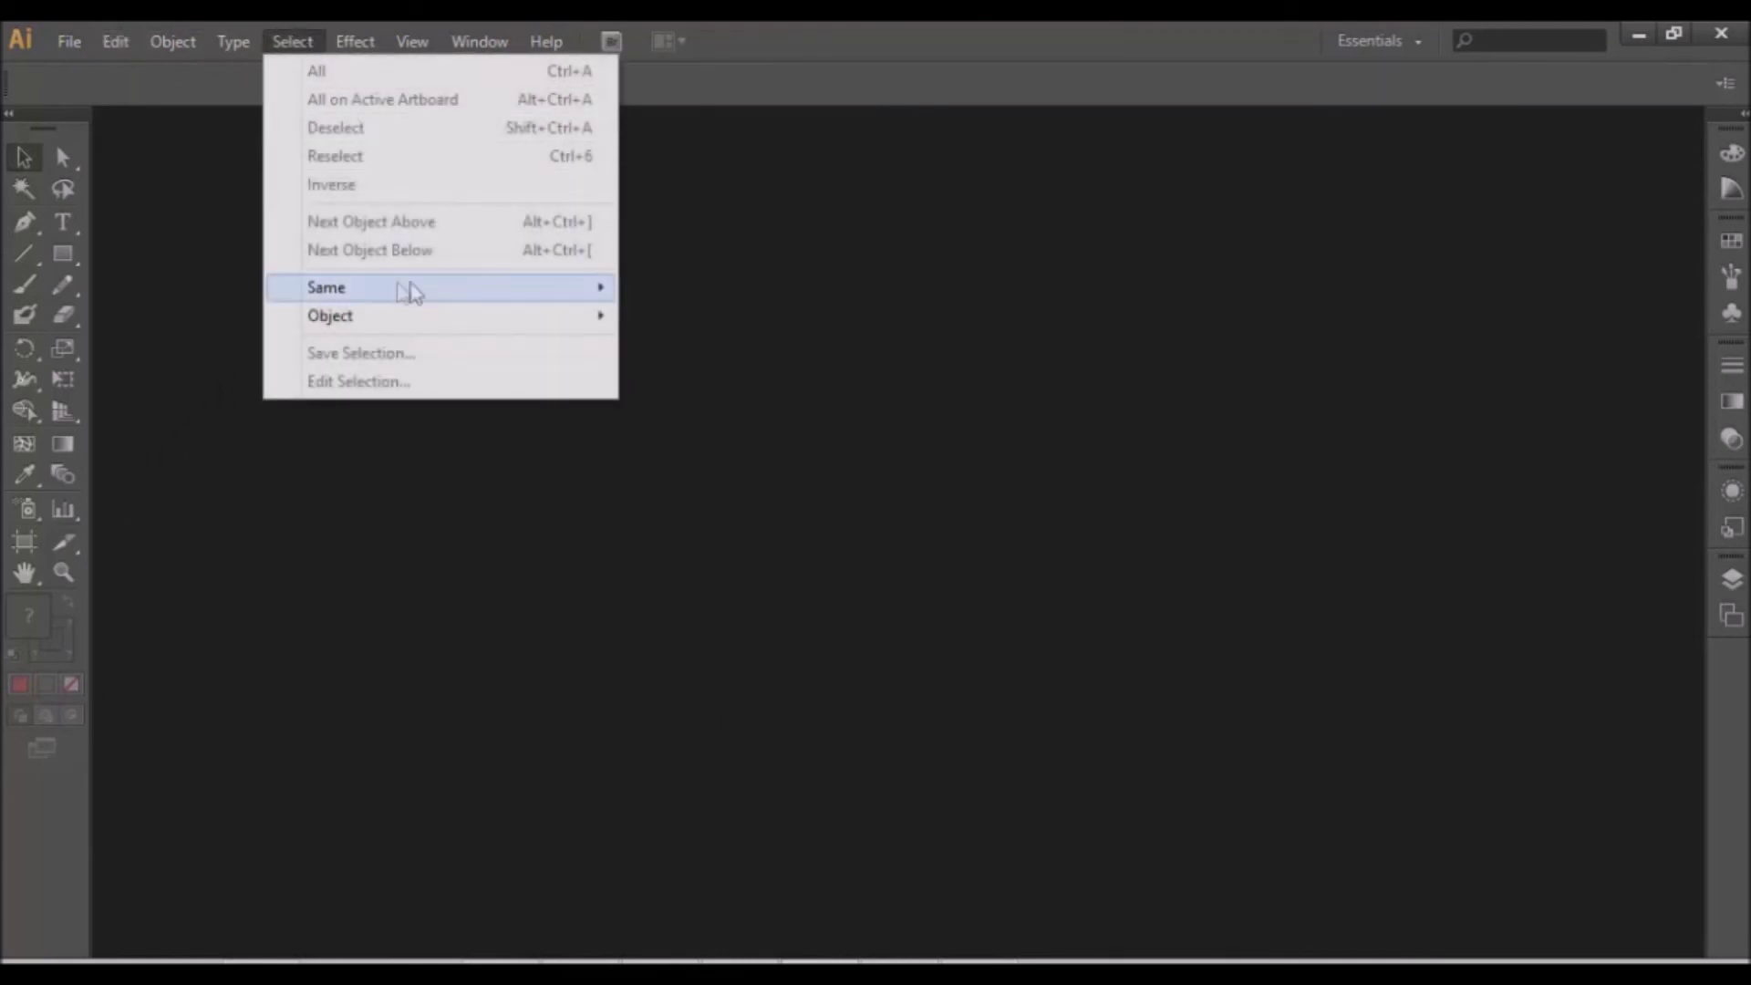